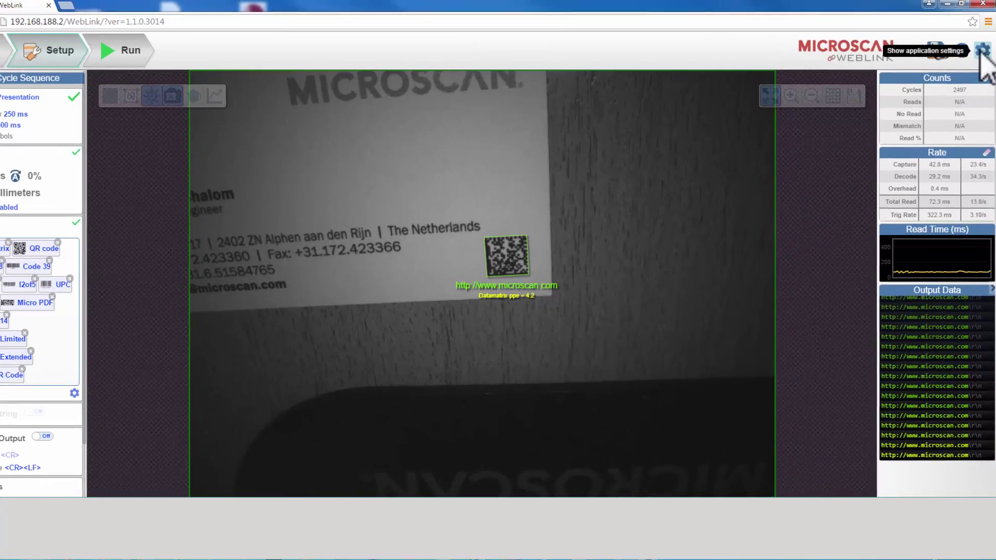
Step: Open the application settings menu from the gear icon at the top right
click(982, 49)
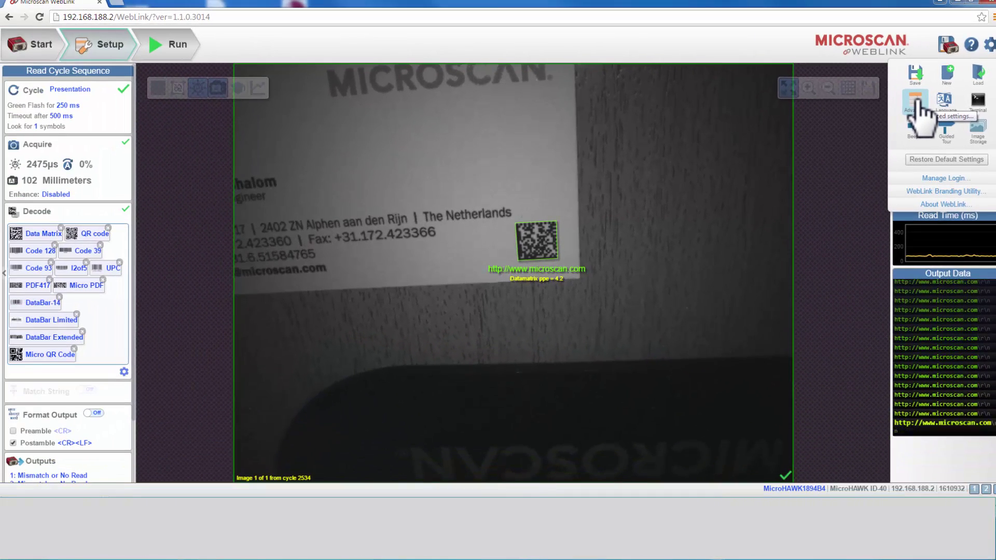
Step: Choose Advanced Settings from the gear menu to open its dialog
click(917, 104)
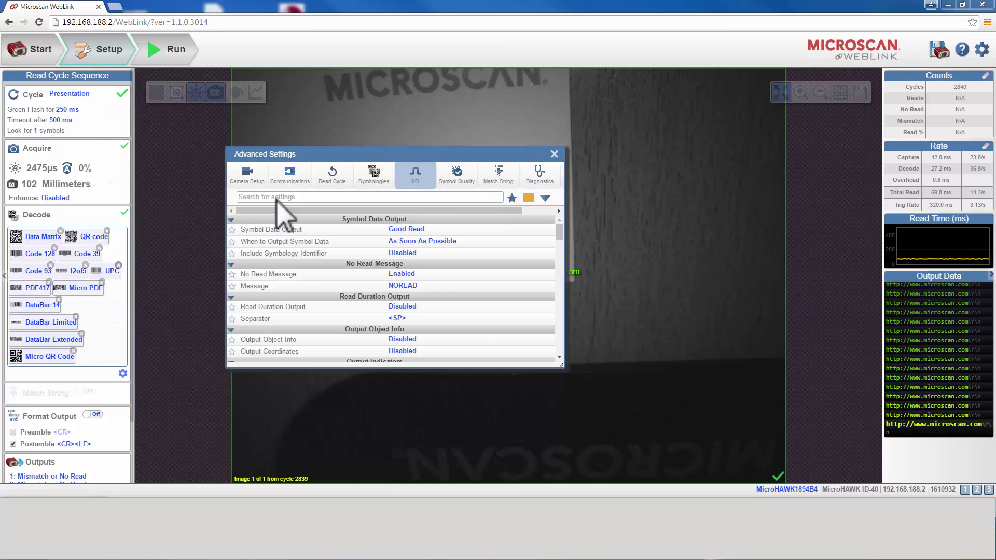
Step: Show Camera Setup, stretch the dialog to list every row, and move it right of the live image
click(254, 177)
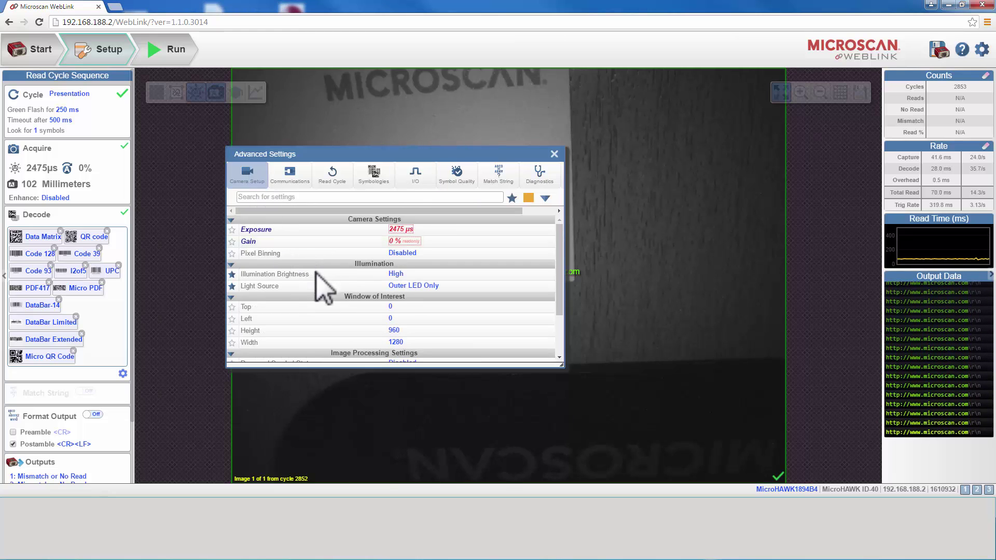
scroll(319, 321, down, 1)
drag(319, 368, 325, 454)
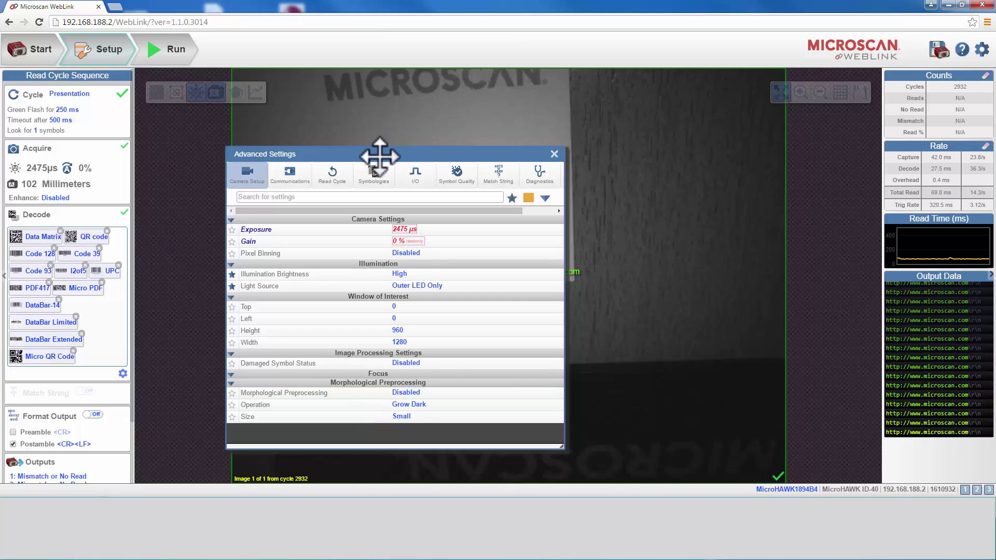
drag(414, 160, 758, 171)
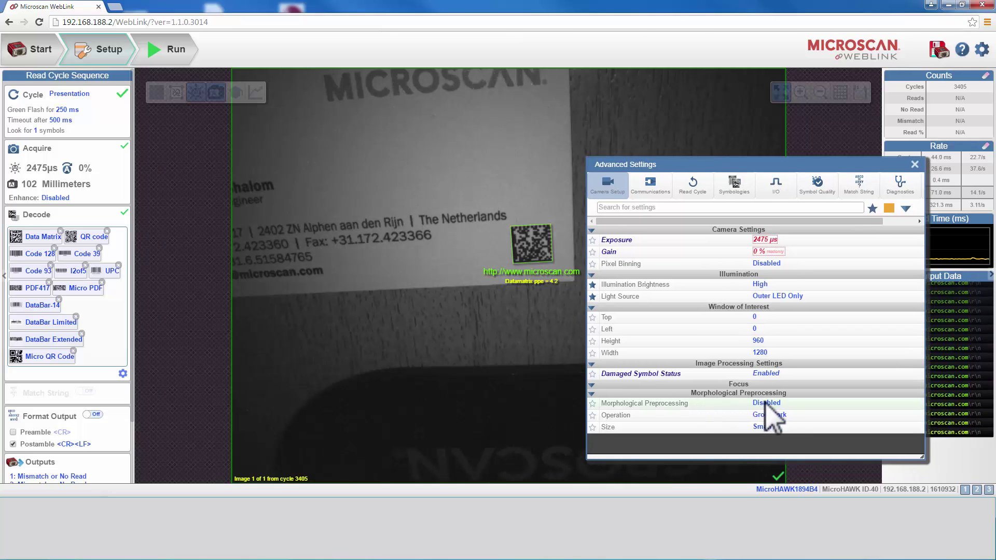
Step: Set Morphological Preprocessing to Enabled, using Grow Dark at Small size
click(770, 403)
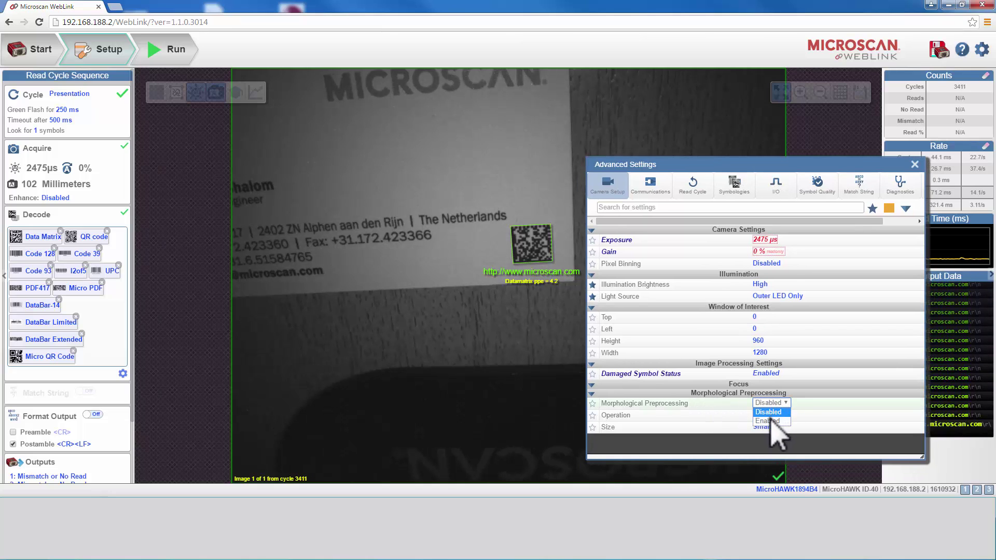
click(769, 421)
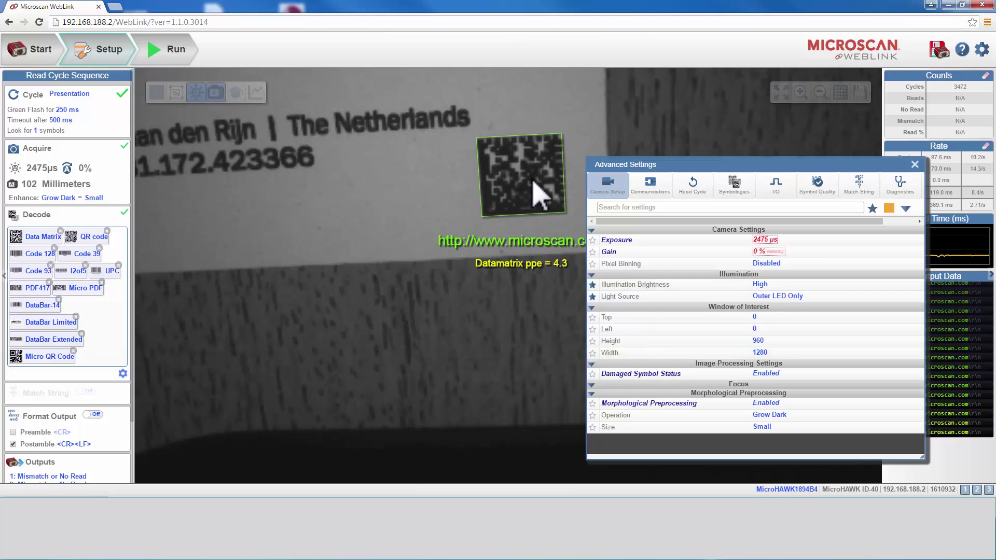
Step: Change the morphological Operation to Shrink Dark, keeping Small size
click(768, 419)
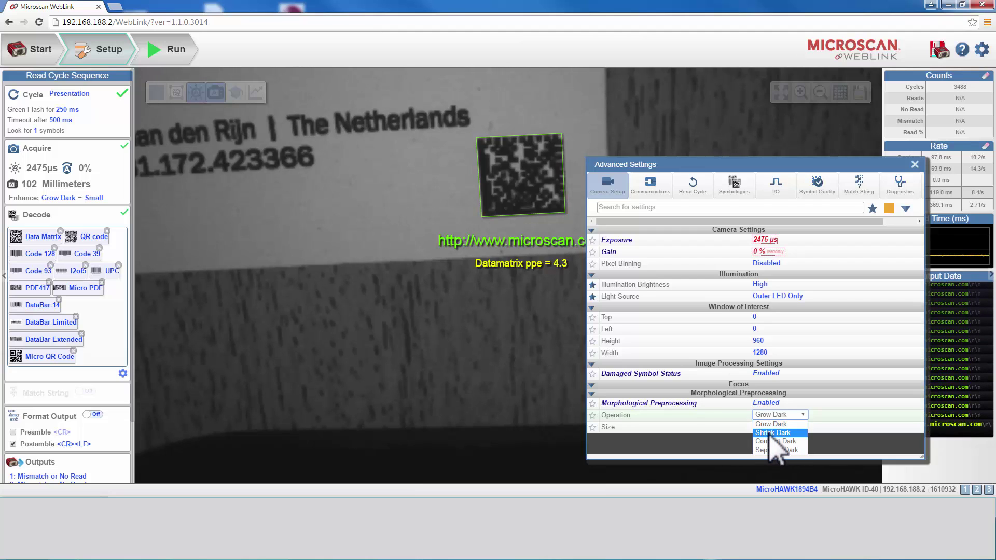
click(773, 433)
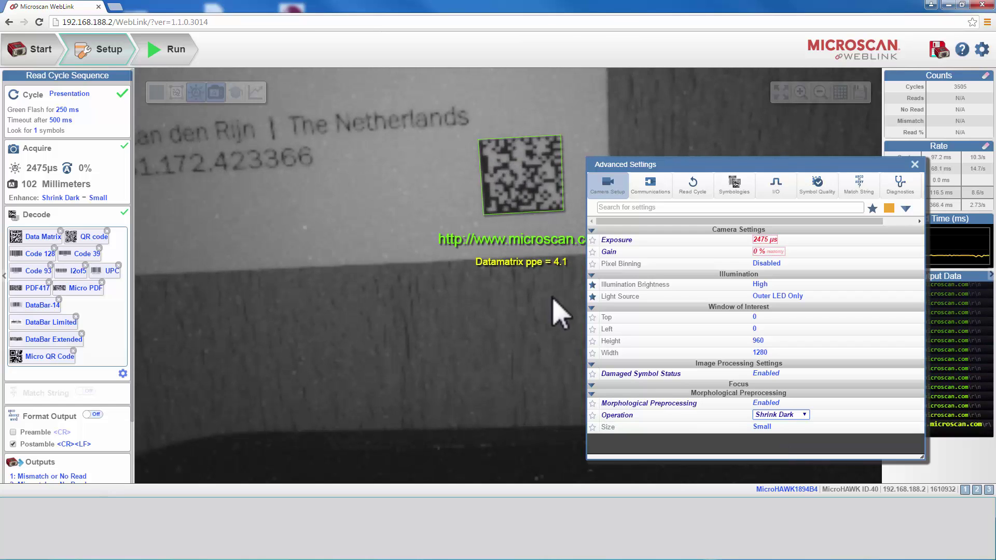
click(804, 415)
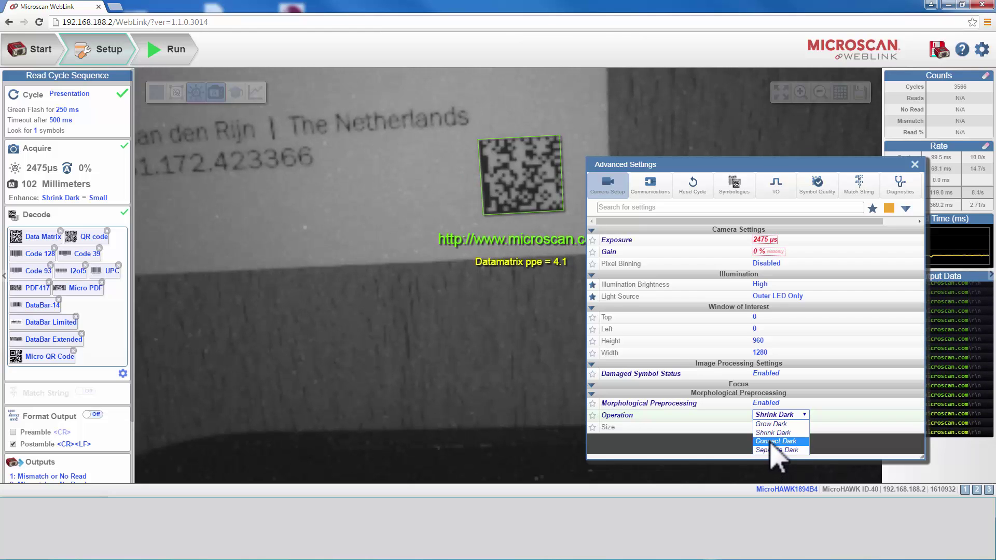
click(741, 468)
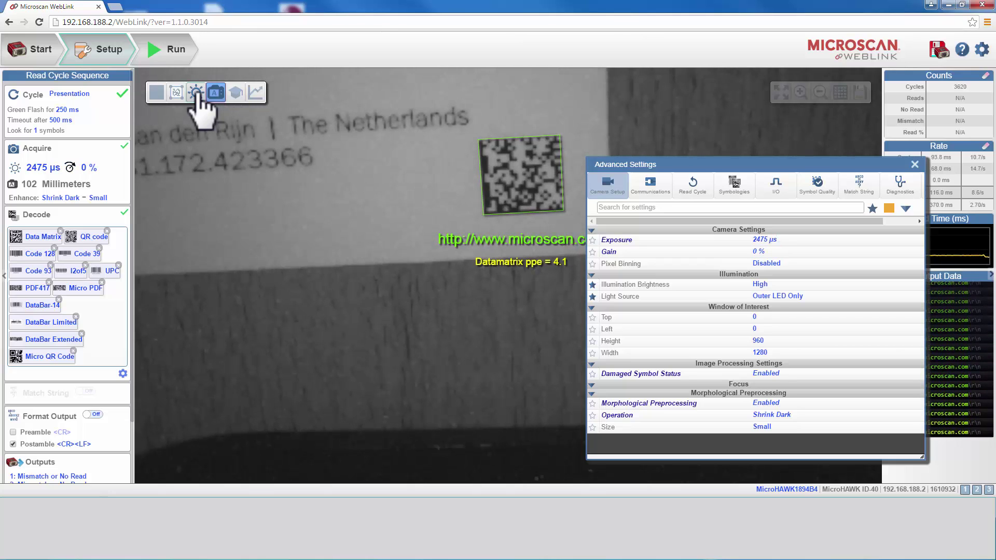
Step: Raise the Exposure slider from 2475 µs to 2725 µs
click(764, 240)
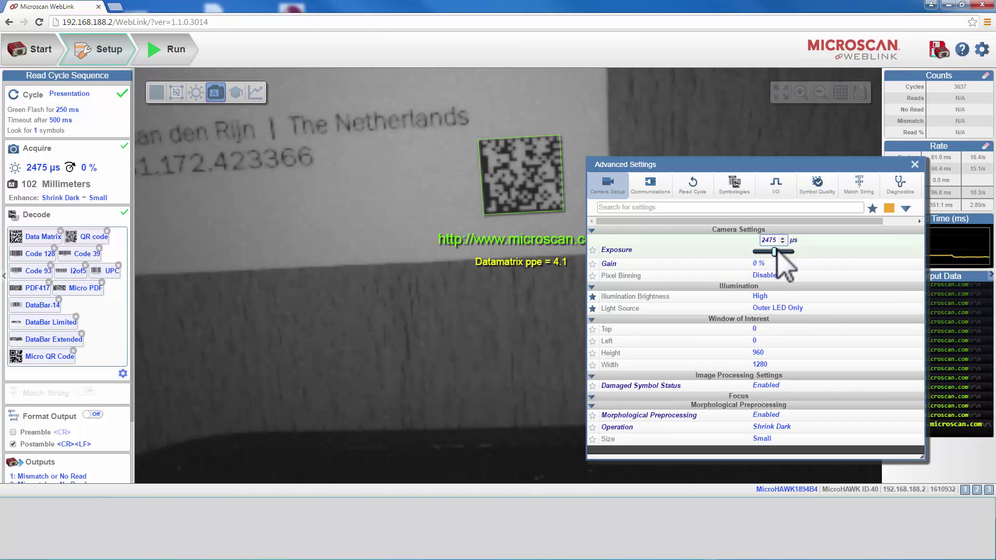
drag(775, 253, 782, 253)
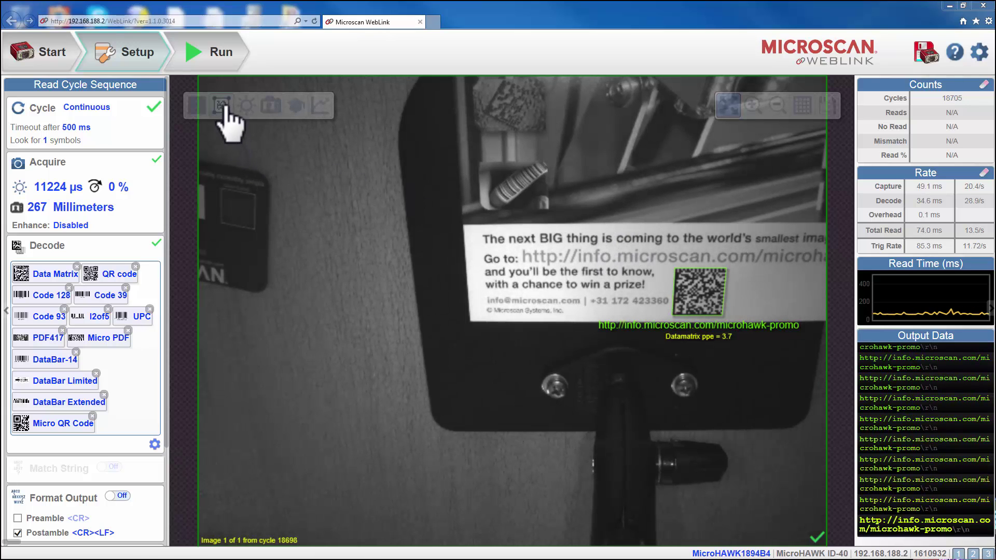
Step: Stop reading and shrink the Window of Interest to frame the Data Matrix (Top 286, Left 860, 278×306)
click(196, 106)
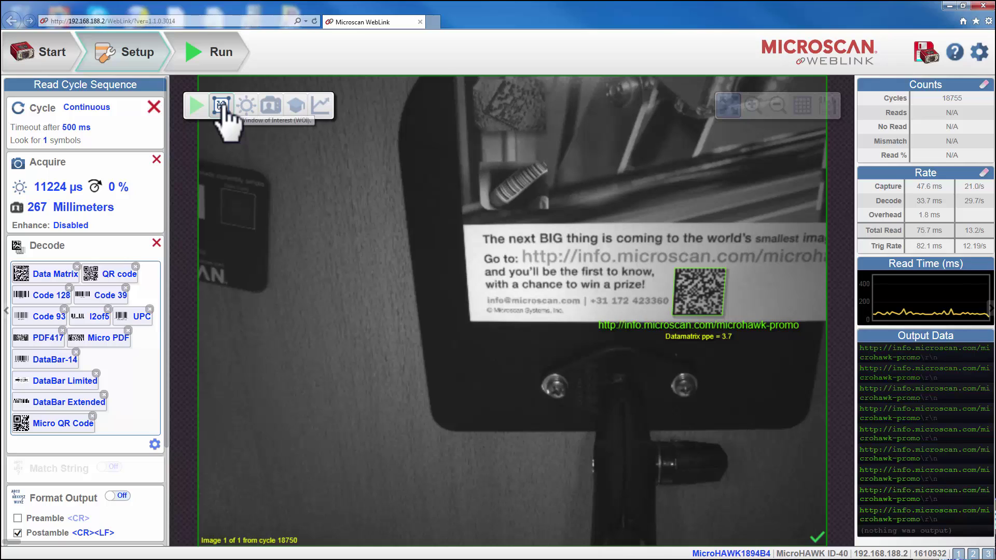
click(222, 107)
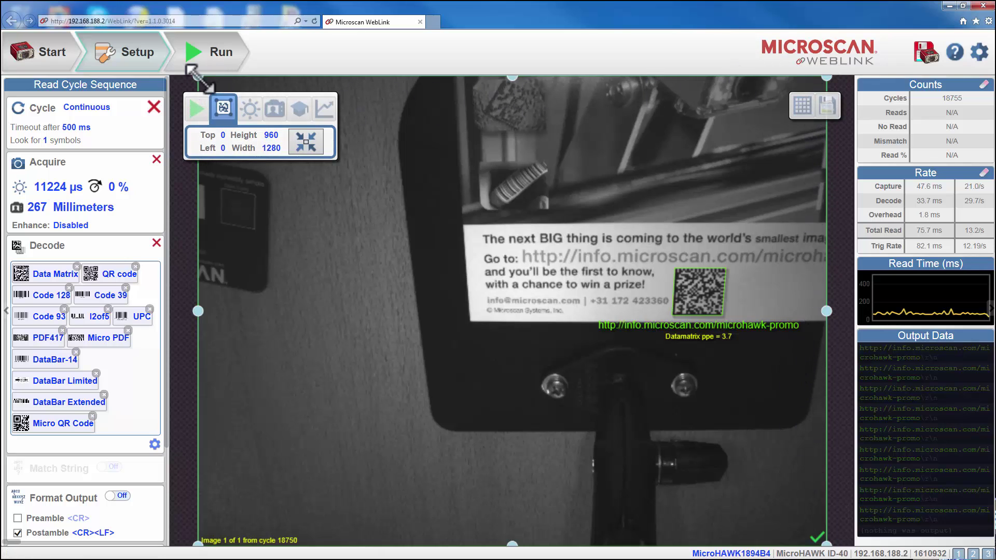
drag(199, 78, 547, 193)
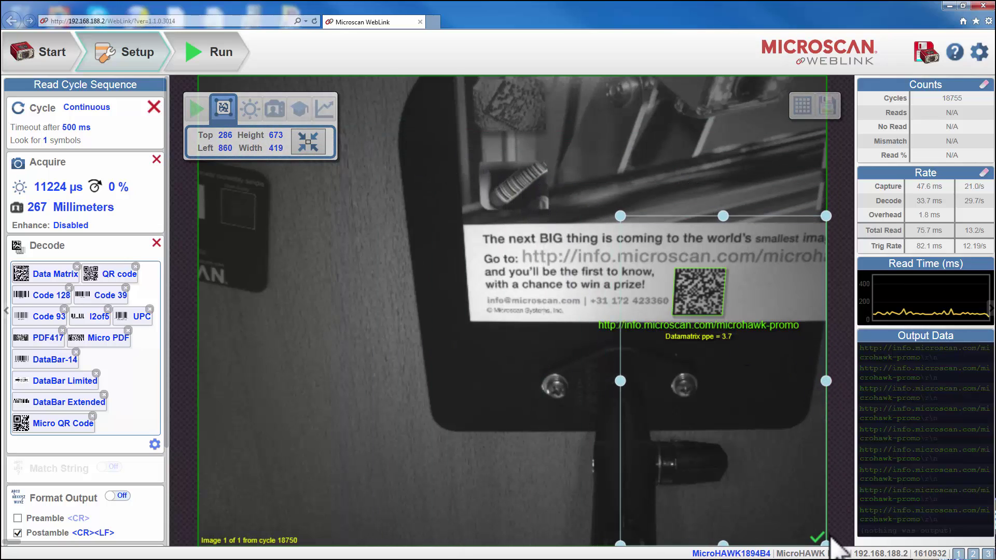
drag(819, 535, 784, 392)
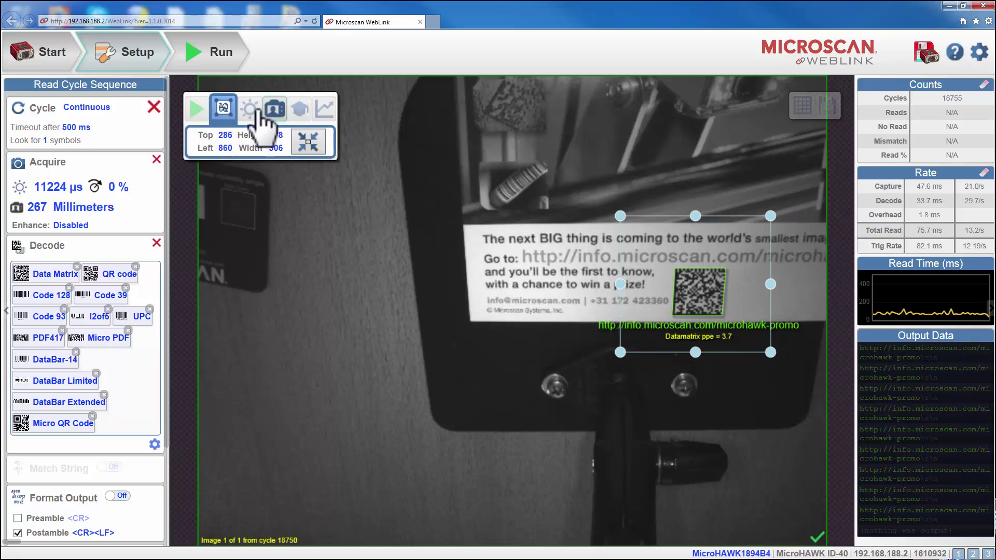
Step: Close the WOI panel and resume continuous reading inside the narrowed window
click(224, 109)
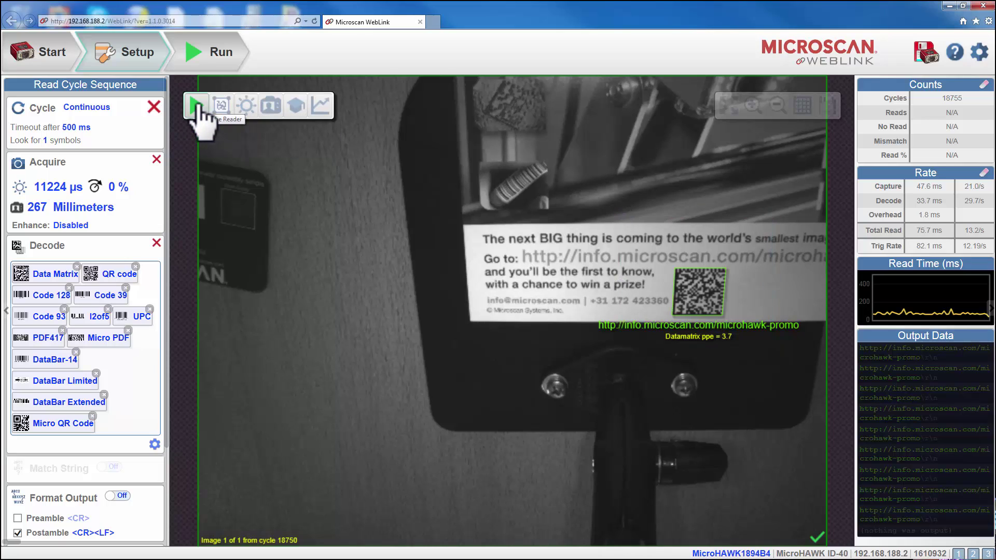
click(198, 106)
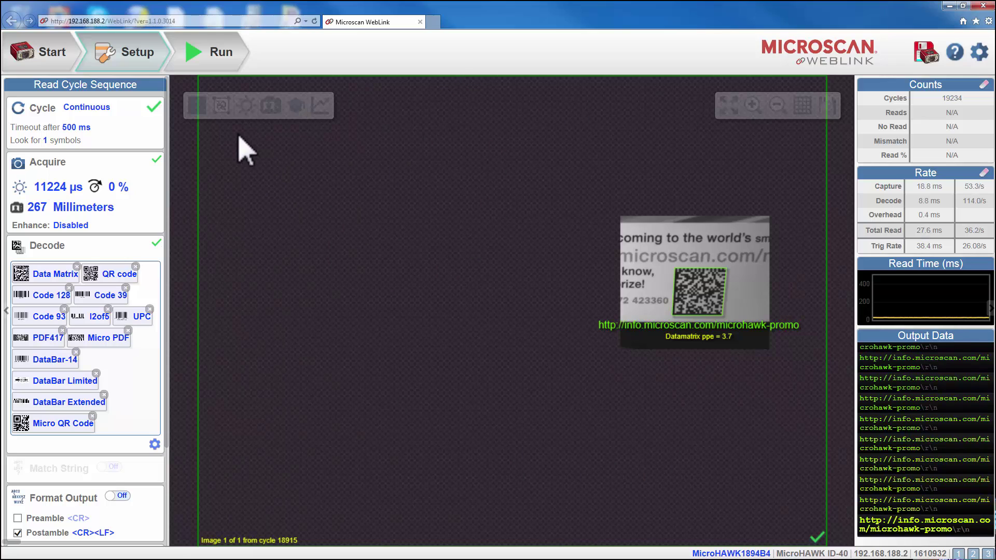
Step: Stop reading, maximize the Window of Interest to the full 1280 × 960 frame, and restart reading
click(197, 107)
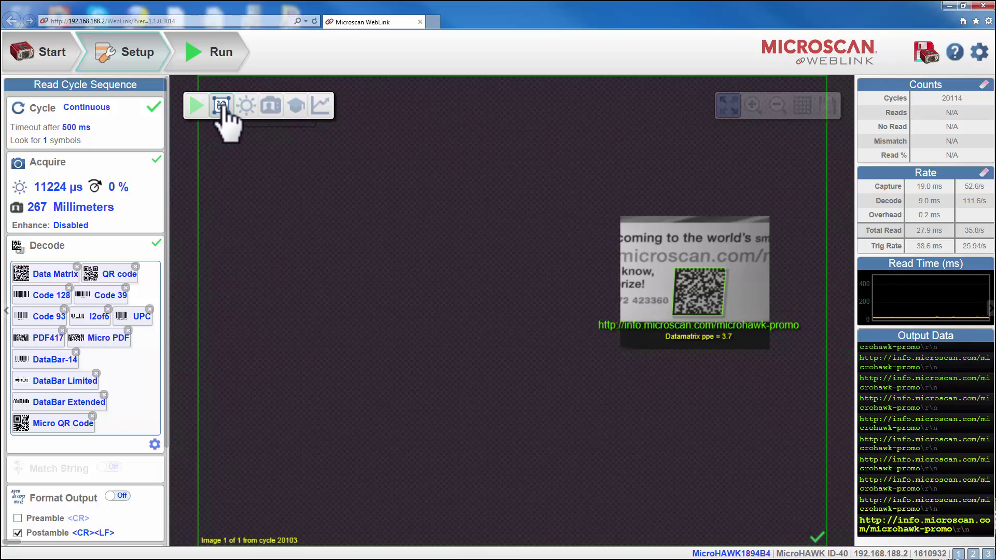
click(222, 109)
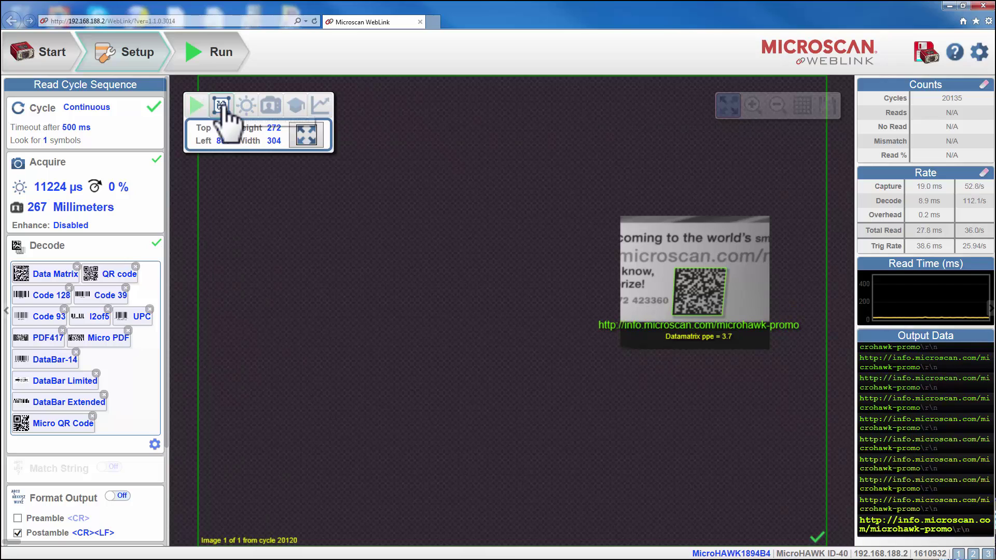
click(308, 142)
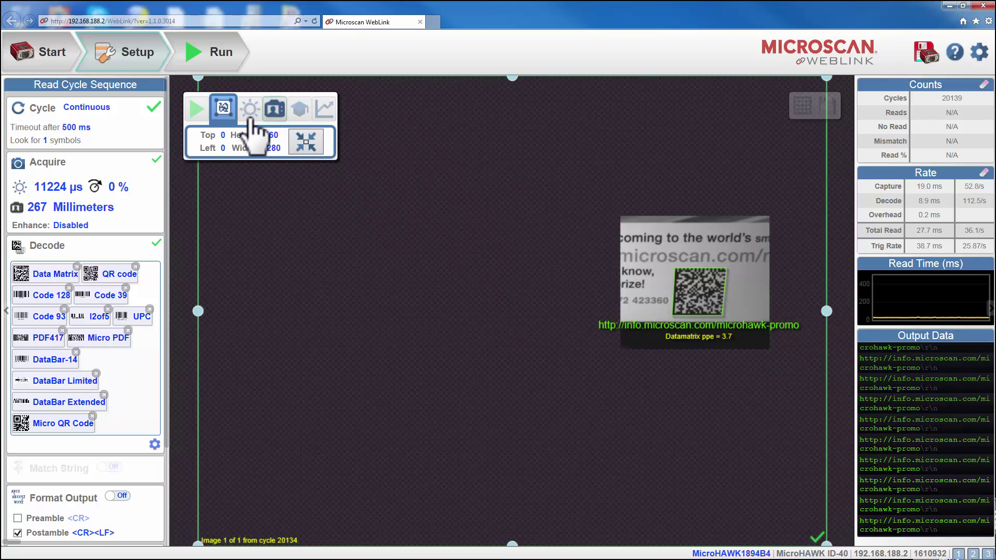
click(224, 110)
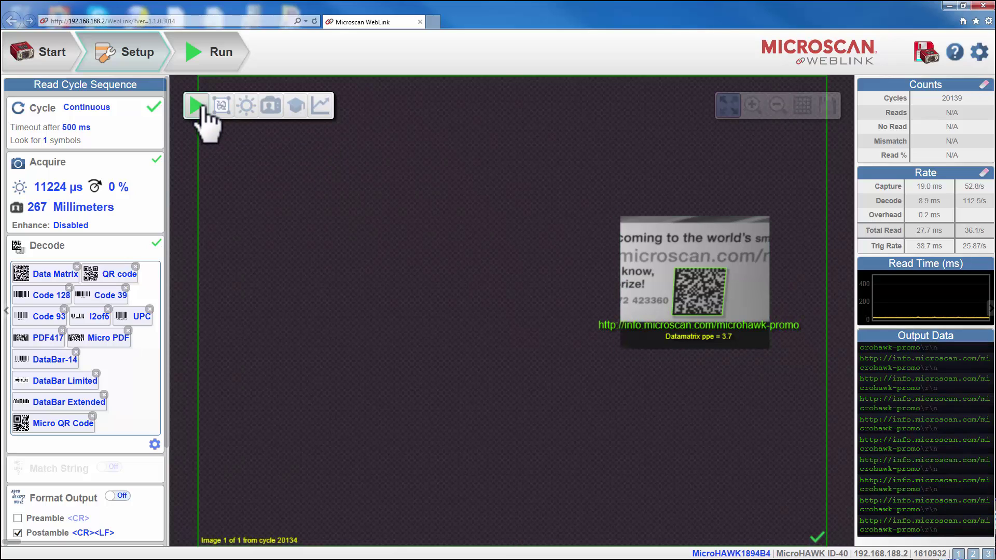
click(201, 106)
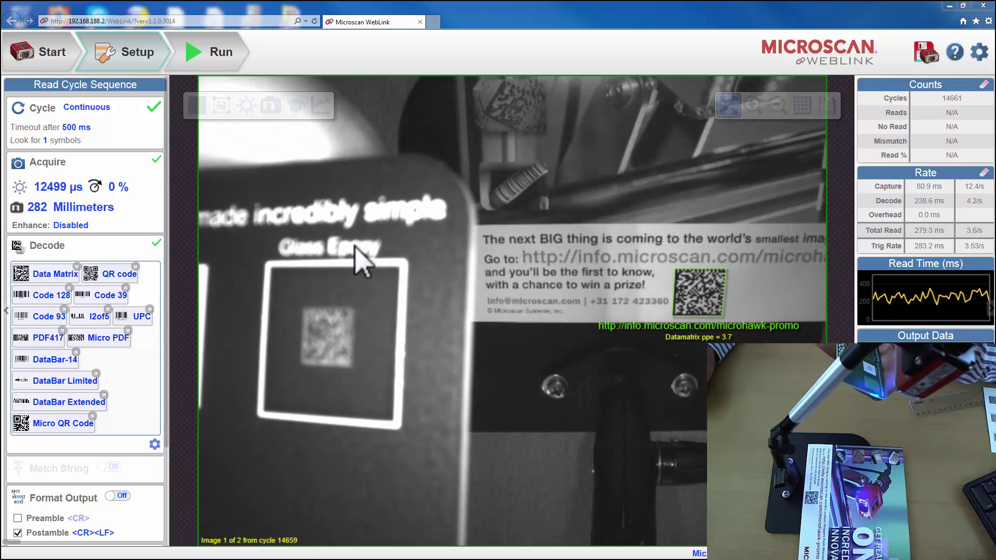
Step: Spot-focus on the Glass Epoxy code, setting focus to 61 mm so it decodes as MicroHAWK ID-40
click(272, 111)
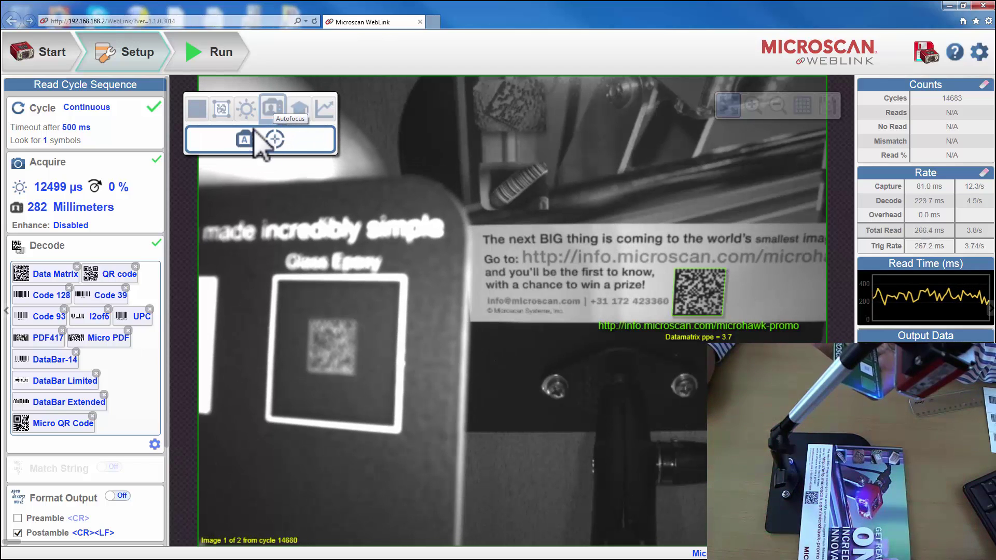
click(277, 138)
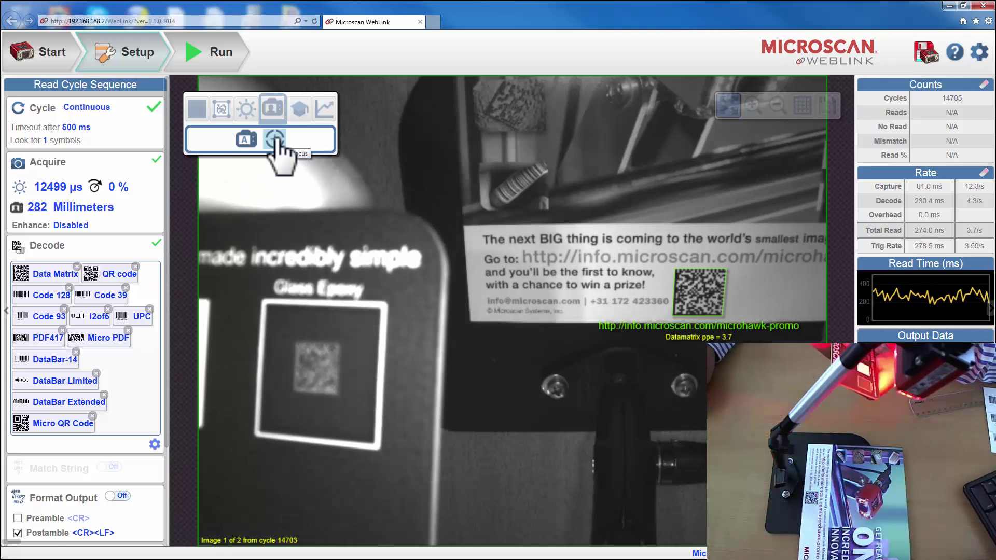
click(276, 139)
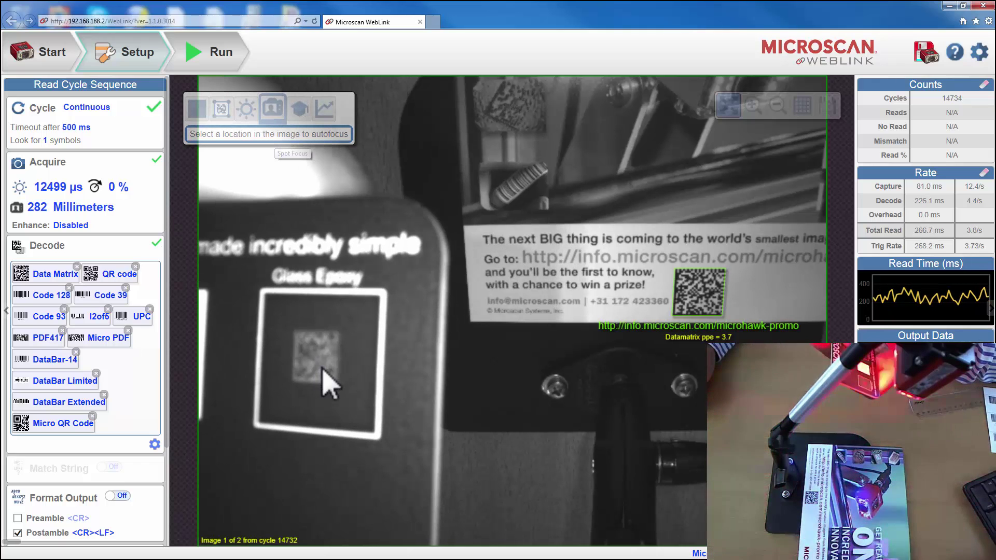
click(321, 364)
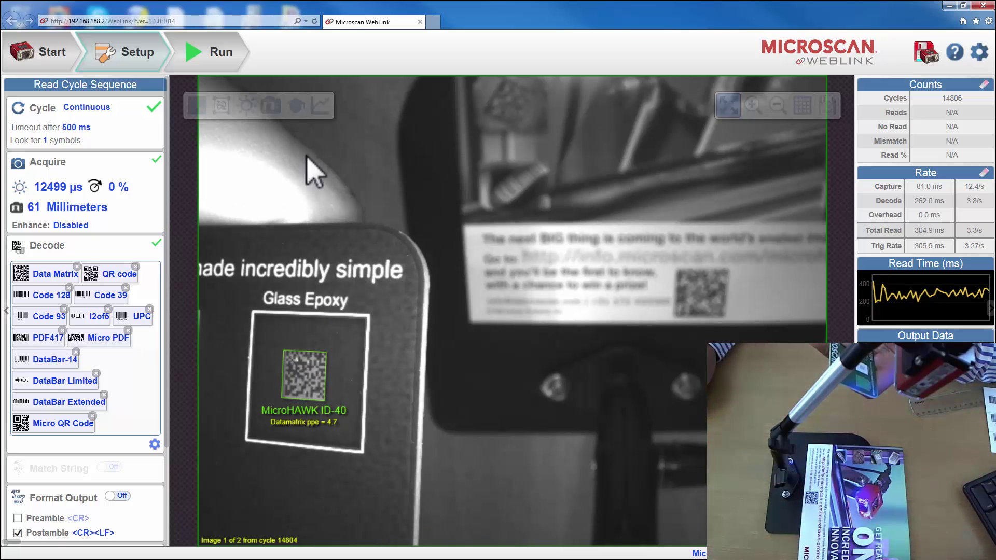
Step: Enter a new manual focus distance in the Acquire Millimeters field and apply it
click(39, 209)
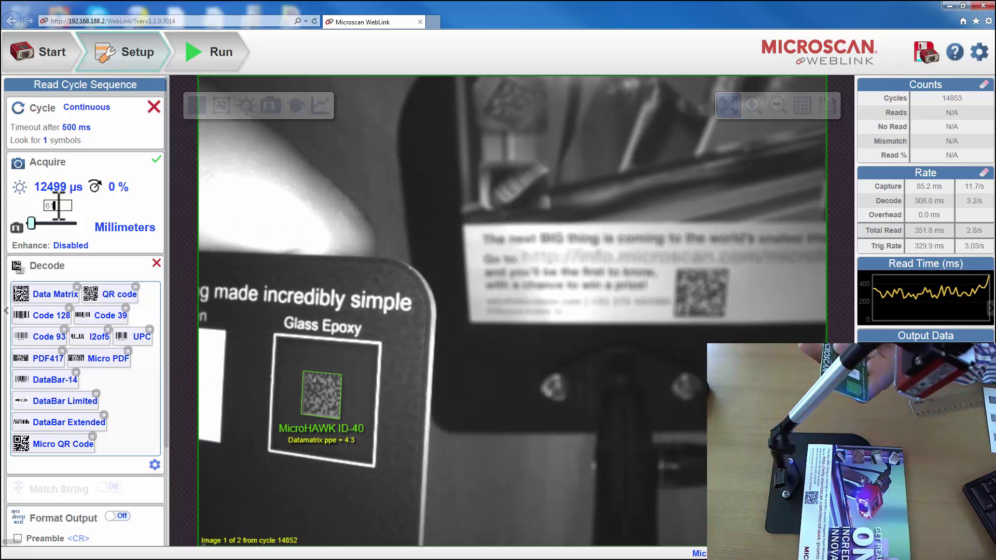
key(Return)
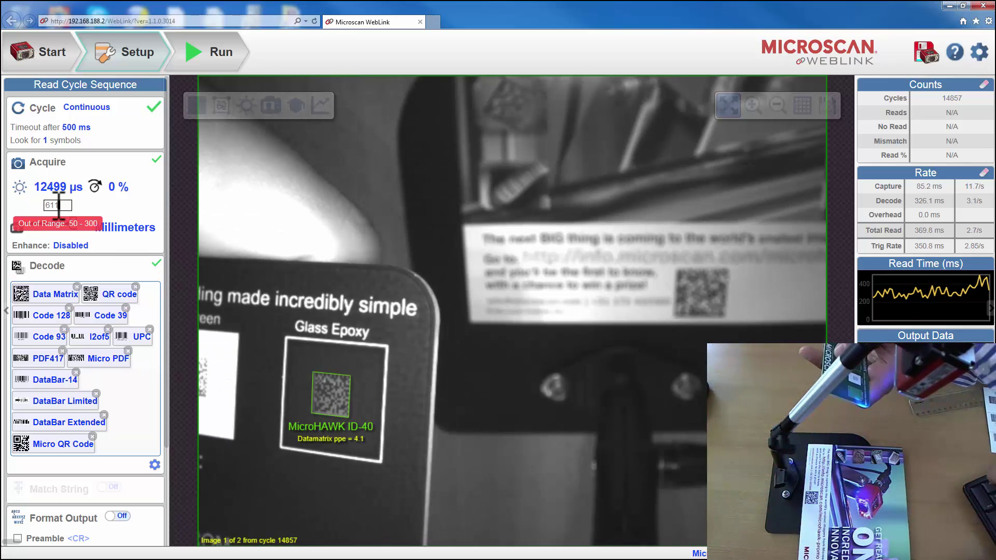